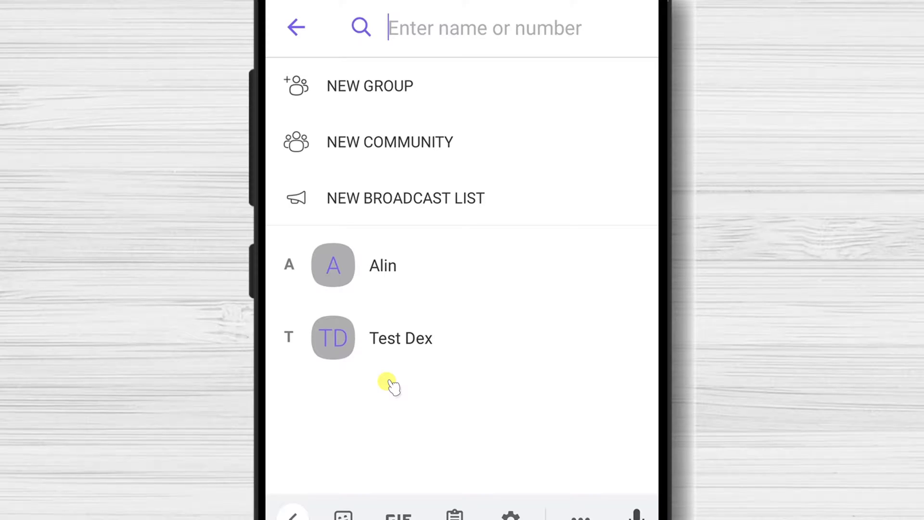
Open the chat with the contact listed under T and show its additional chat options.
{"action": "left_click", "coordinate": [391, 343]}
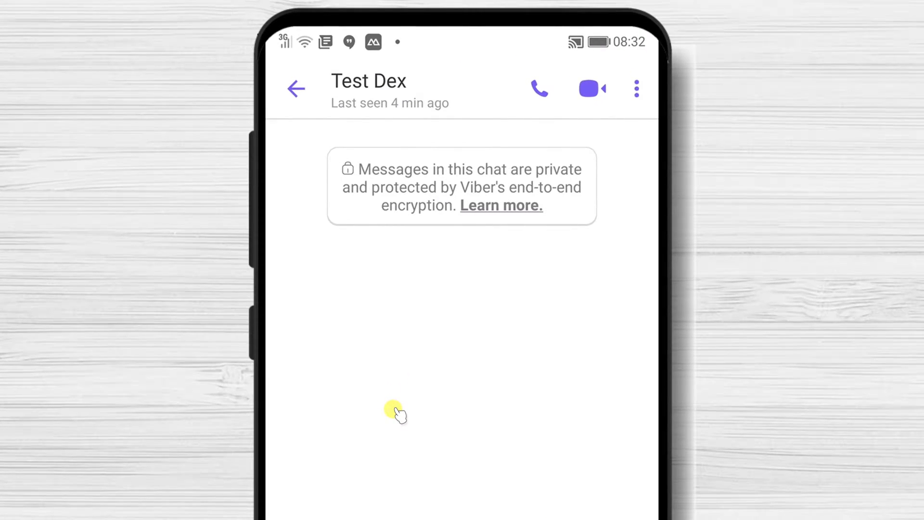
{"action": "left_click", "coordinate": [640, 88]}
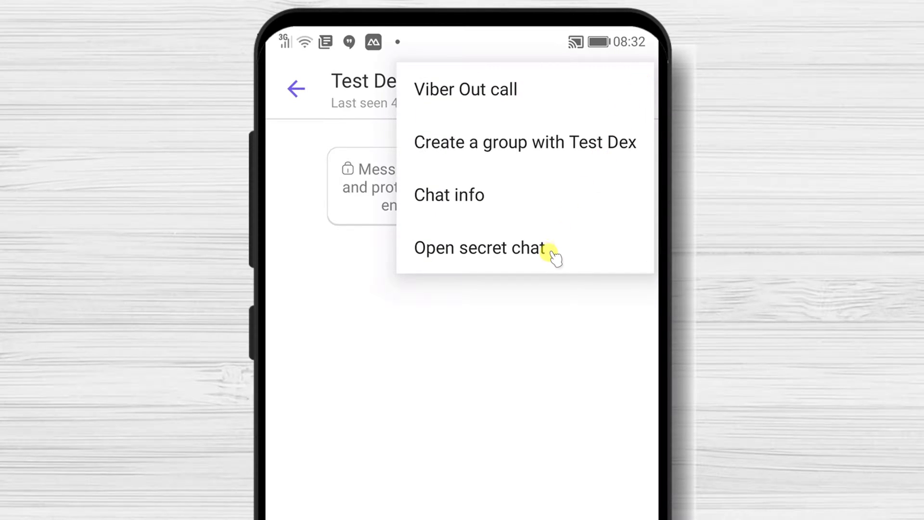
Write the message "Test" and send it in the open chat.
{"action": "left_click", "coordinate": [463, 515]}
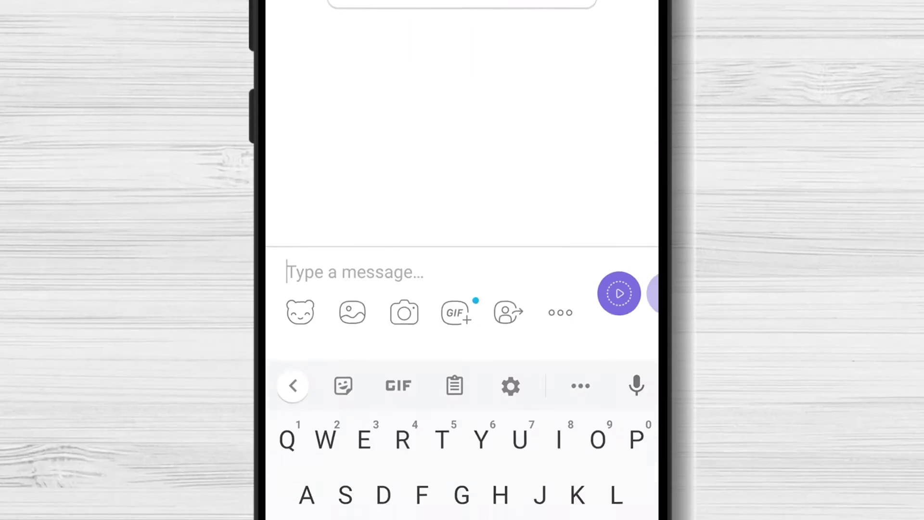
{"action": "left_click", "coordinate": [441, 439]}
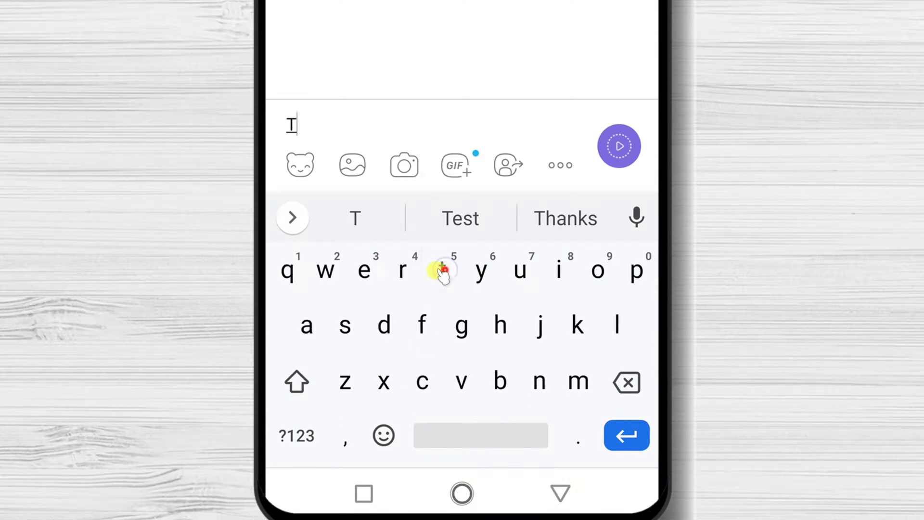
{"action": "left_click", "coordinate": [365, 440]}
{"action": "left_click", "coordinate": [348, 326]}
{"action": "left_click", "coordinate": [444, 269]}
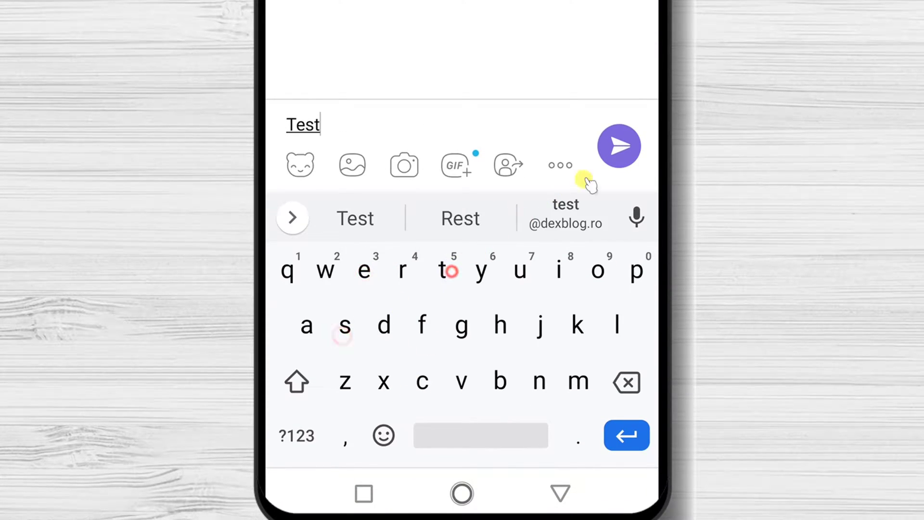
{"action": "left_click", "coordinate": [621, 153]}
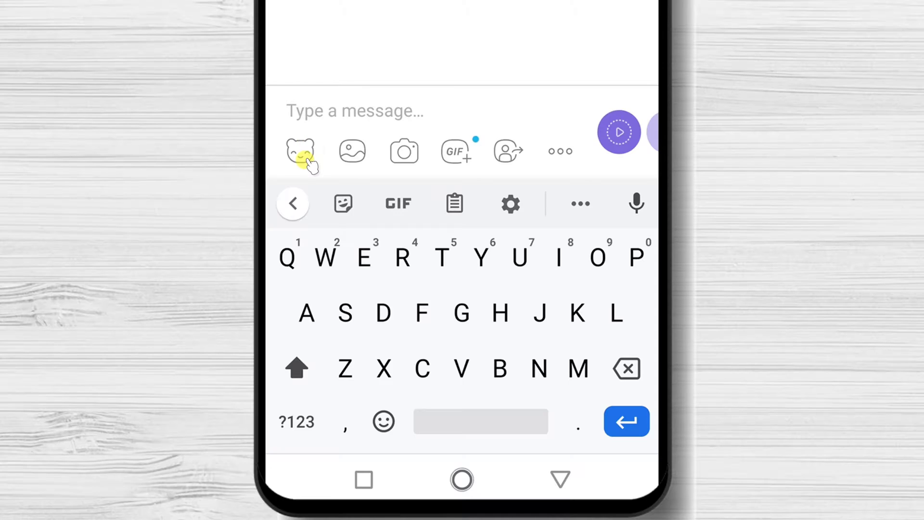
Send the red lips sticker and the remote-control photo from the phone's gallery in the chat.
{"action": "left_click", "coordinate": [305, 158]}
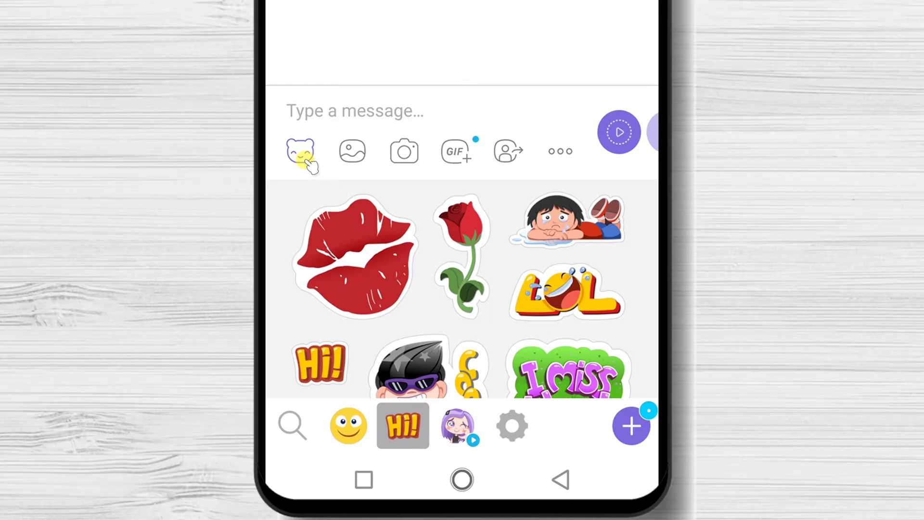
{"action": "left_click", "coordinate": [367, 264]}
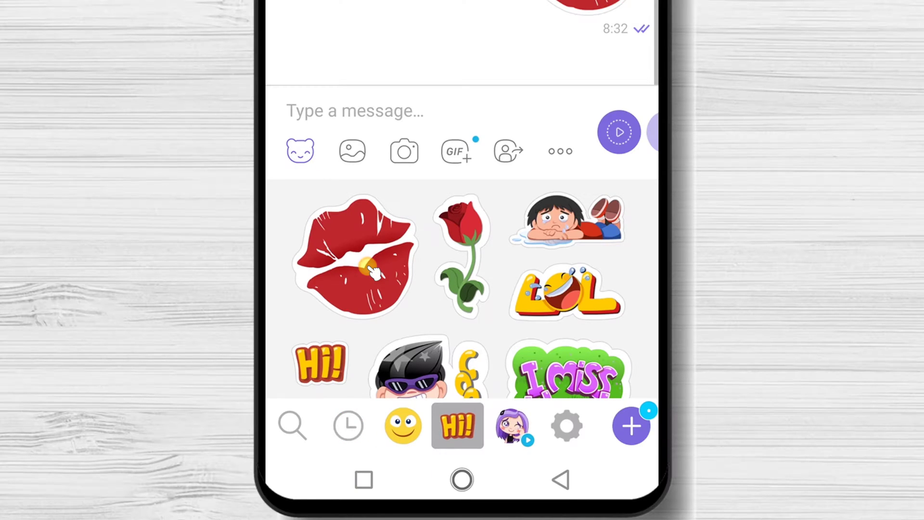
{"action": "left_click", "coordinate": [371, 149]}
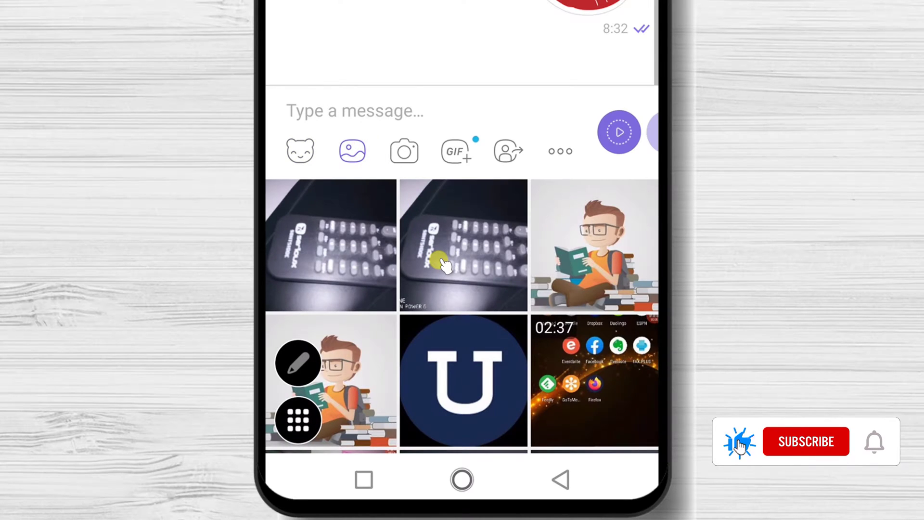
{"action": "left_click", "coordinate": [440, 262]}
{"action": "left_click", "coordinate": [619, 133]}
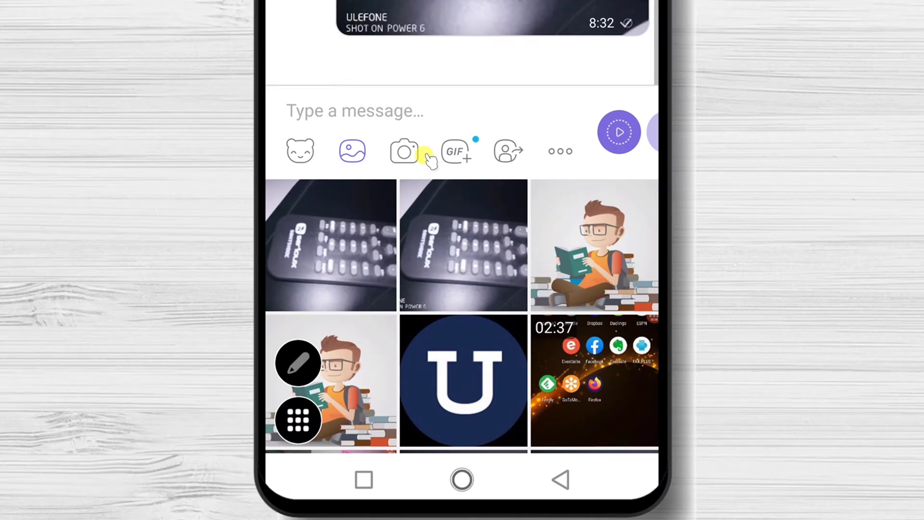
Take a photo from the chat, examine the tools for turning it into a sticker, and return to the conversation.
{"action": "left_click", "coordinate": [406, 150]}
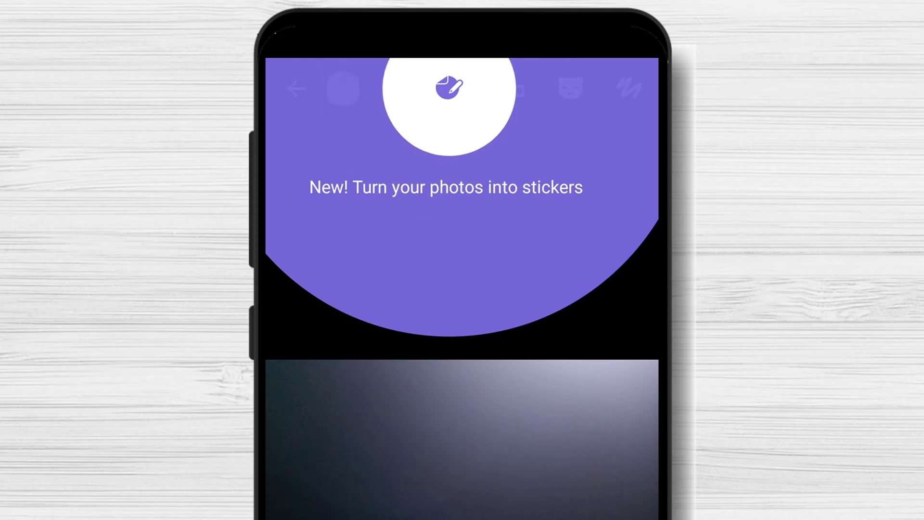
{"action": "left_click", "coordinate": [441, 98]}
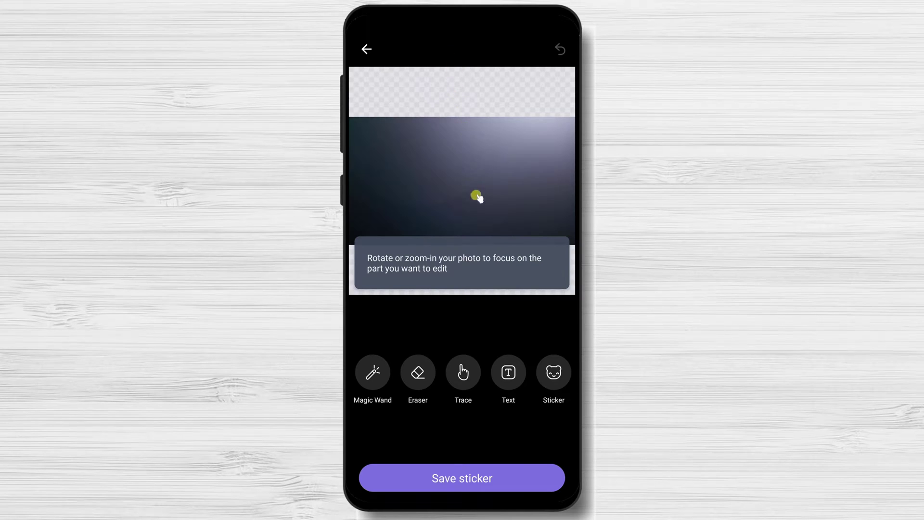
{"action": "left_click", "coordinate": [508, 372]}
{"action": "left_click", "coordinate": [430, 171]}
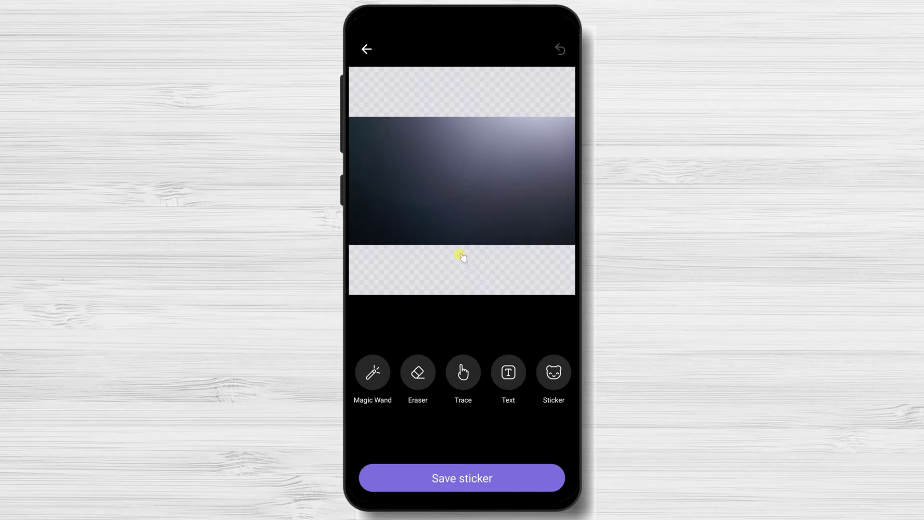
{"action": "left_click", "coordinate": [497, 486]}
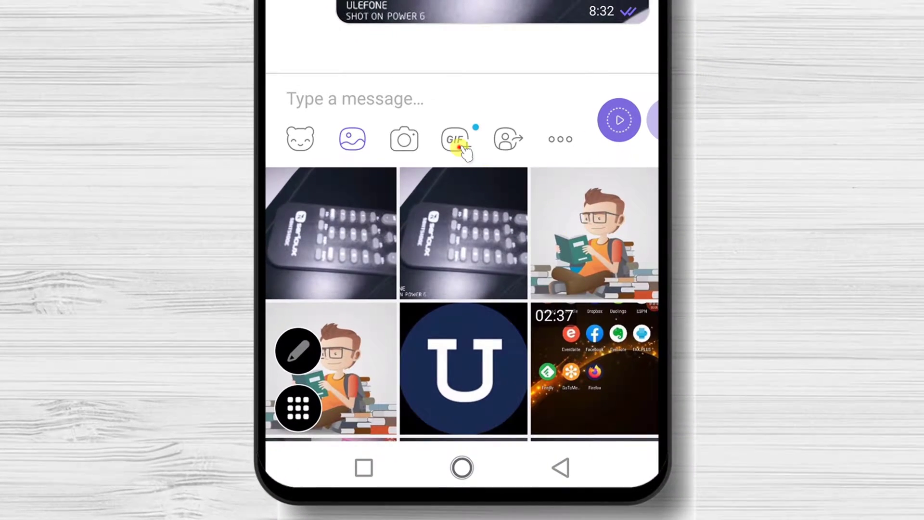
Look through the GIF and extensions list and the contacts available for sharing, returning to the chat.
{"action": "left_click", "coordinate": [459, 306]}
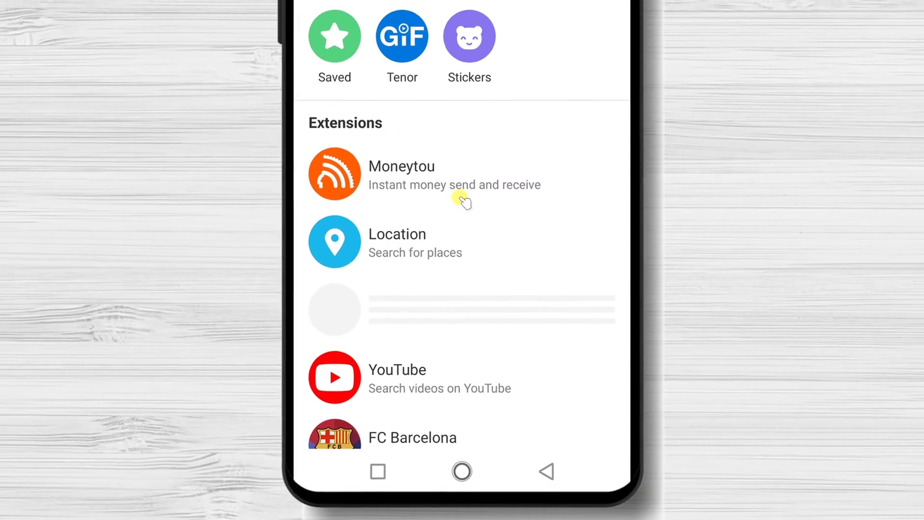
{"action": "scroll", "coordinate": [486, 274], "scroll_direction": "down", "scroll_amount": 5}
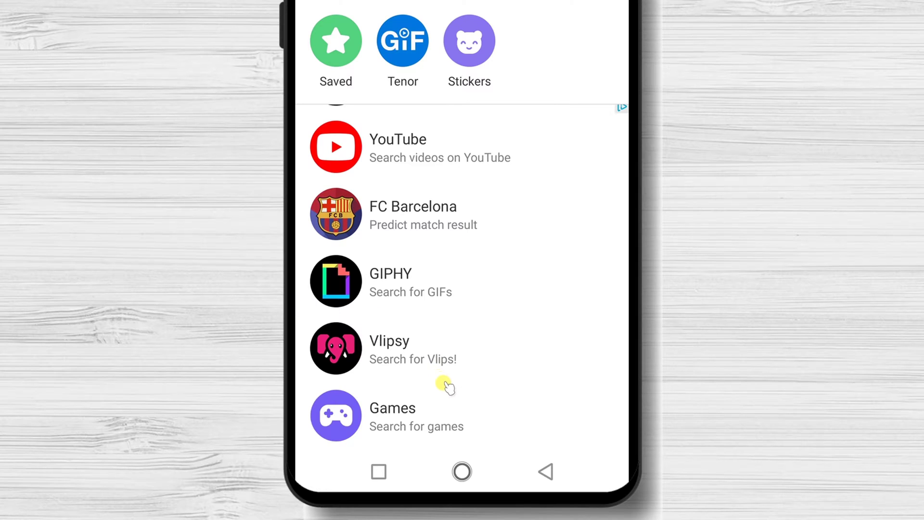
{"action": "left_click", "coordinate": [537, 478]}
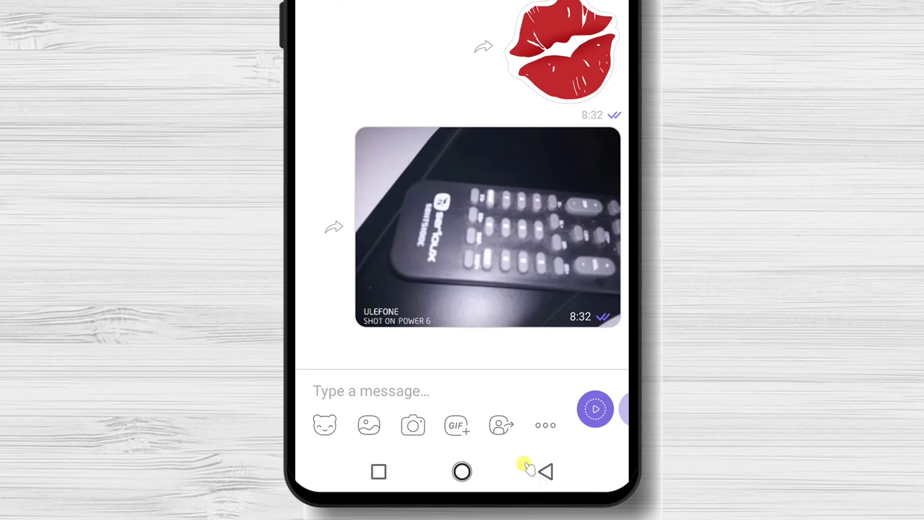
{"action": "left_click", "coordinate": [501, 436]}
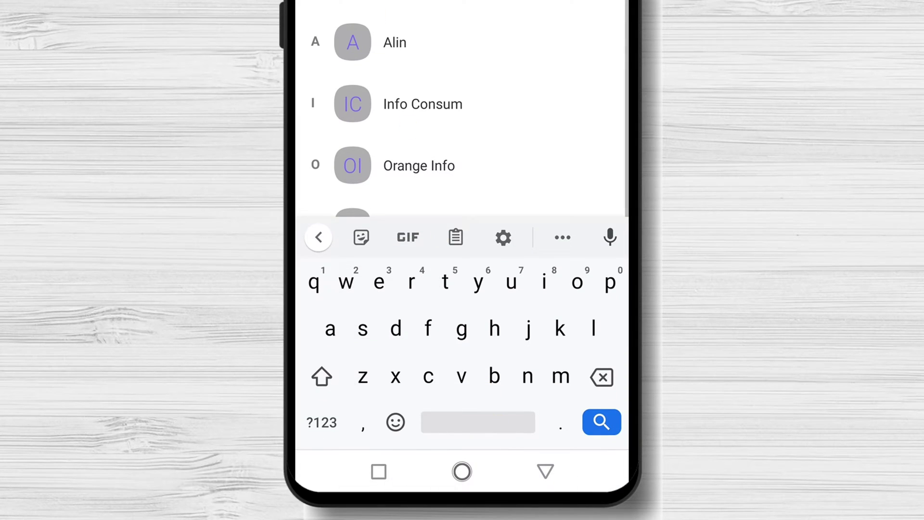
{"action": "left_click", "coordinate": [545, 472]}
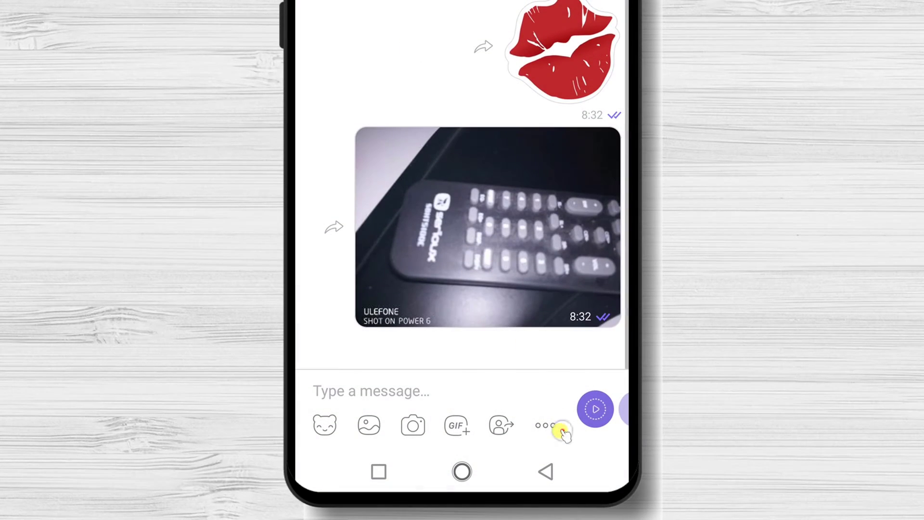
Send the file file-sample_500kB.doc from the Download folder and close the extra sending options.
{"action": "left_click", "coordinate": [555, 425]}
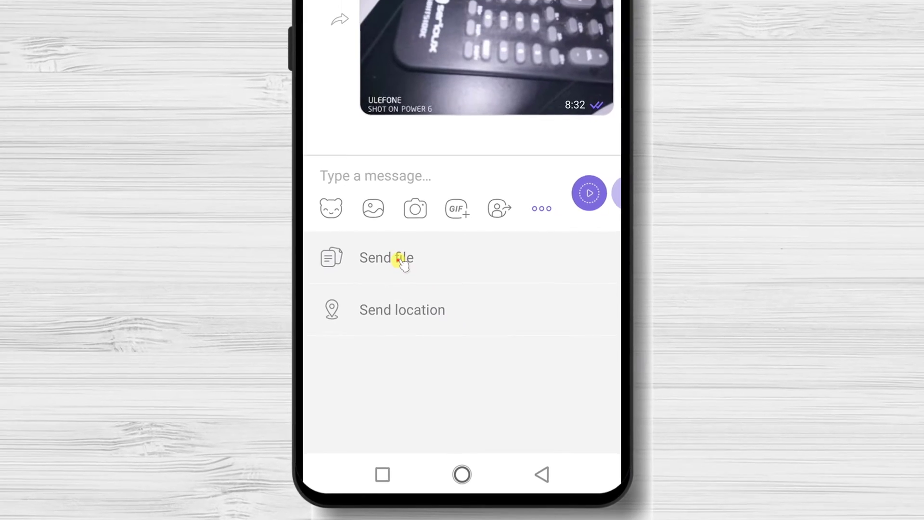
{"action": "left_click", "coordinate": [399, 246]}
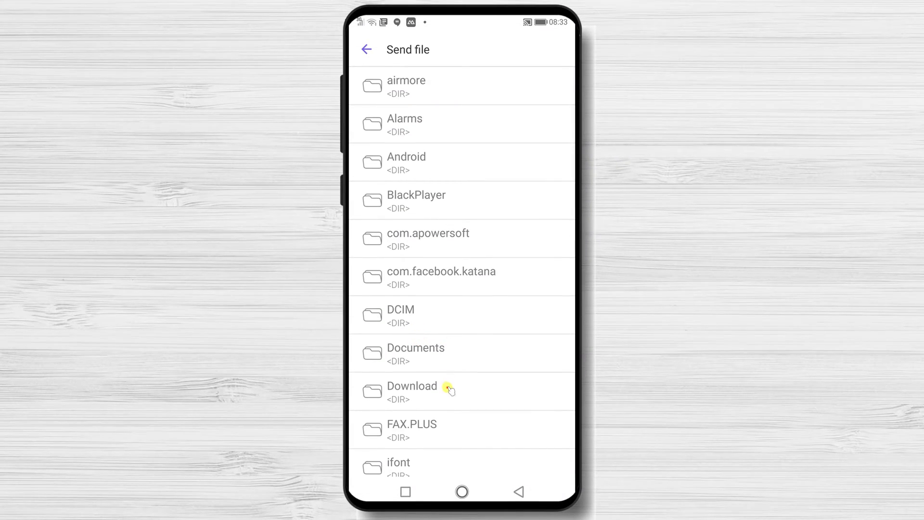
{"action": "left_click", "coordinate": [447, 386]}
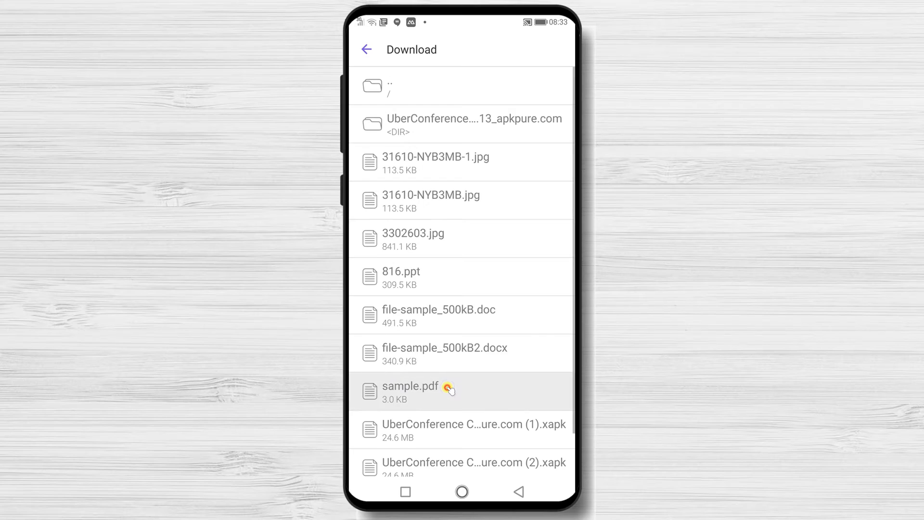
{"action": "left_click", "coordinate": [492, 319]}
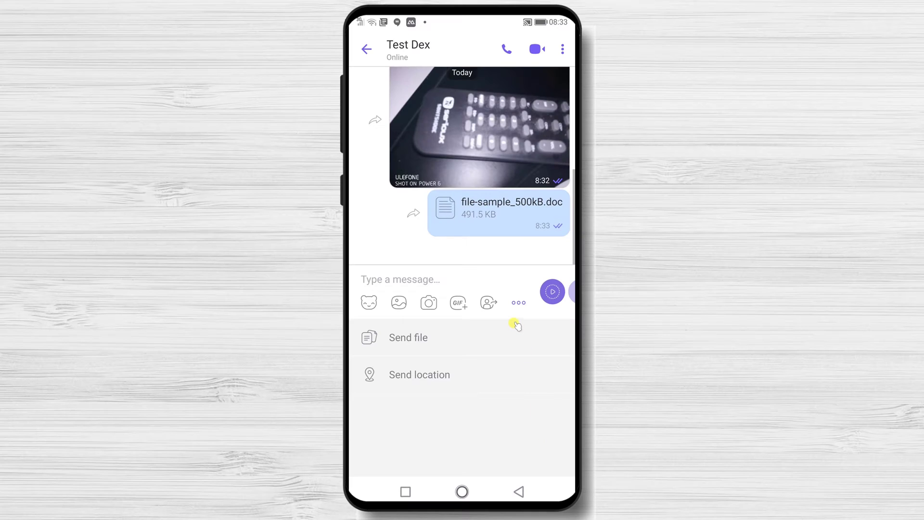
{"action": "left_click", "coordinate": [519, 491]}
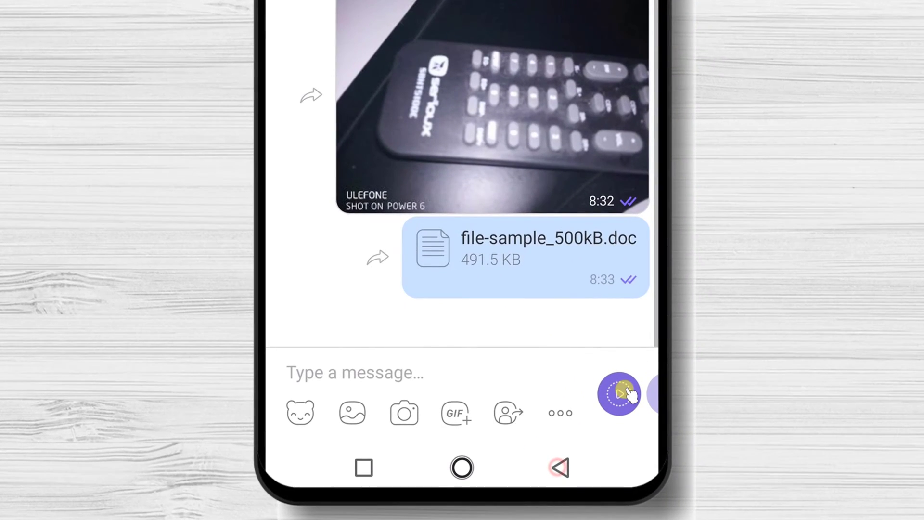
Record and send a short instant video message and a voice message about 4 seconds long.
{"action": "left_click", "coordinate": [631, 394]}
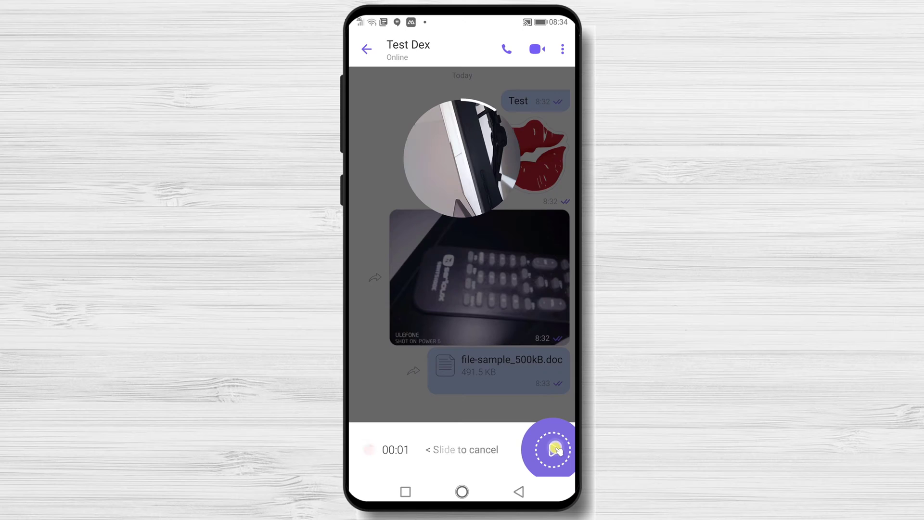
{"action": "left_click_drag", "start_coordinate": [566, 449], "coordinate": [566, 449]}
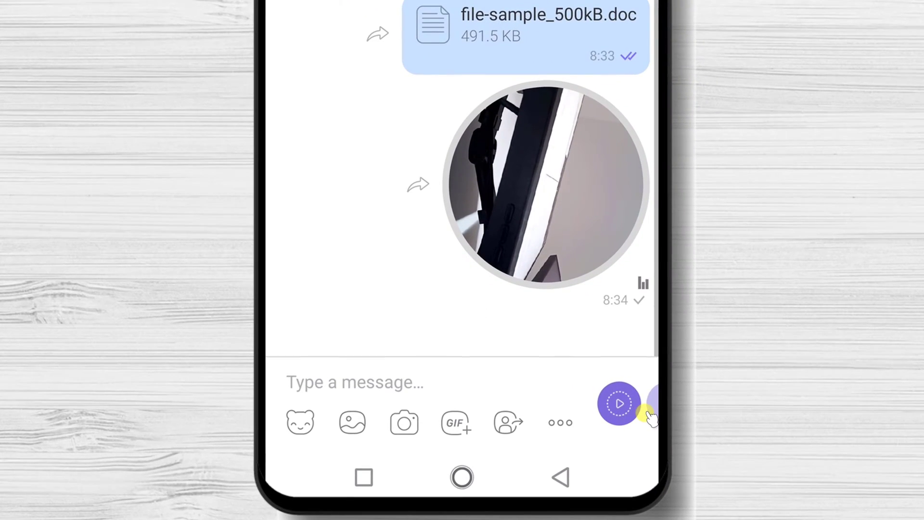
{"action": "left_click", "coordinate": [614, 412]}
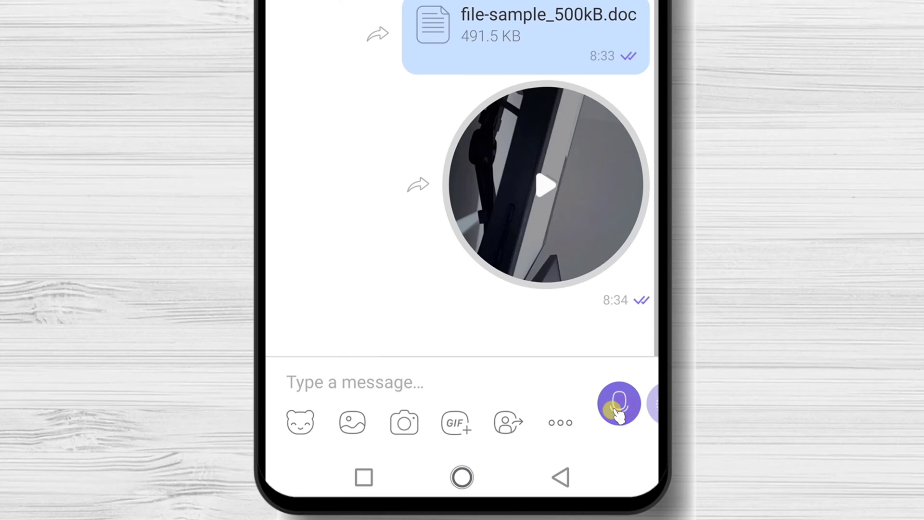
{"action": "mouse_move", "coordinate": [617, 415]}
{"action": "left_mouse_down"}
{"action": "mouse_move", "coordinate": [619, 425]}
{"action": "mouse_move", "coordinate": [613, 417]}
{"action": "left_mouse_up"}
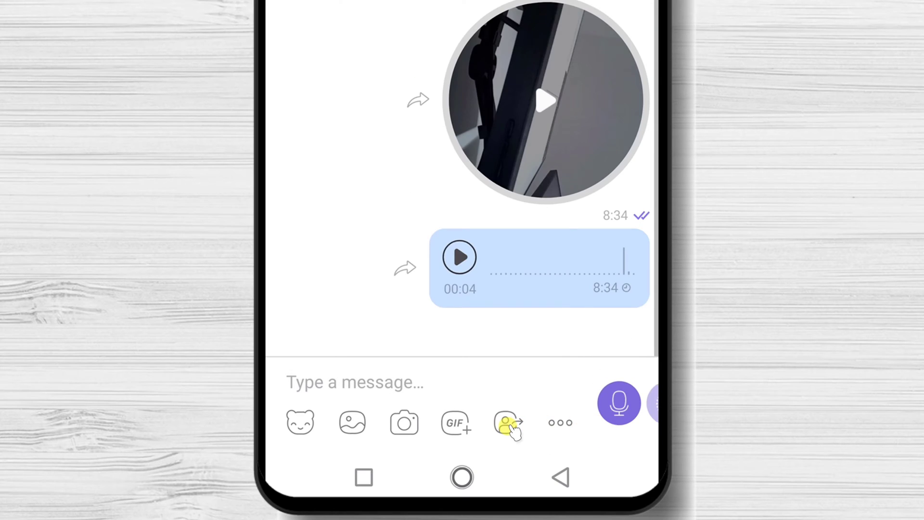